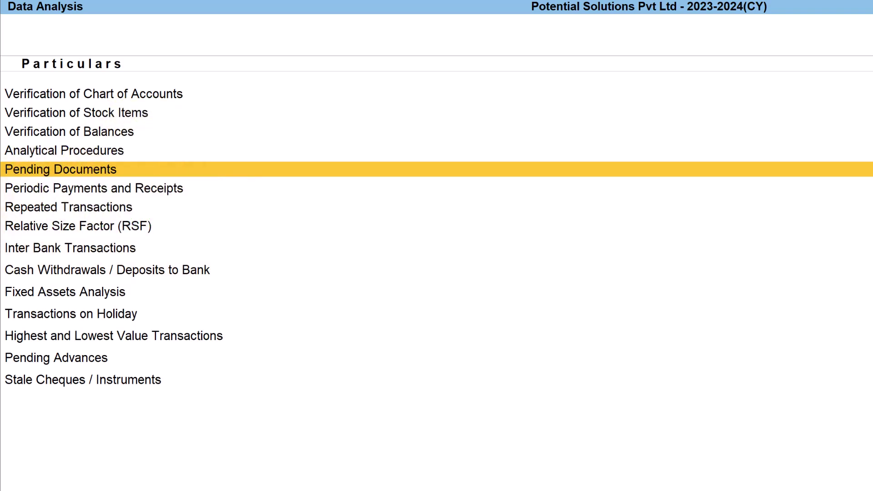
# Step: Open the Pending Documents report from the Data Analysis list
pyautogui.press('Return')
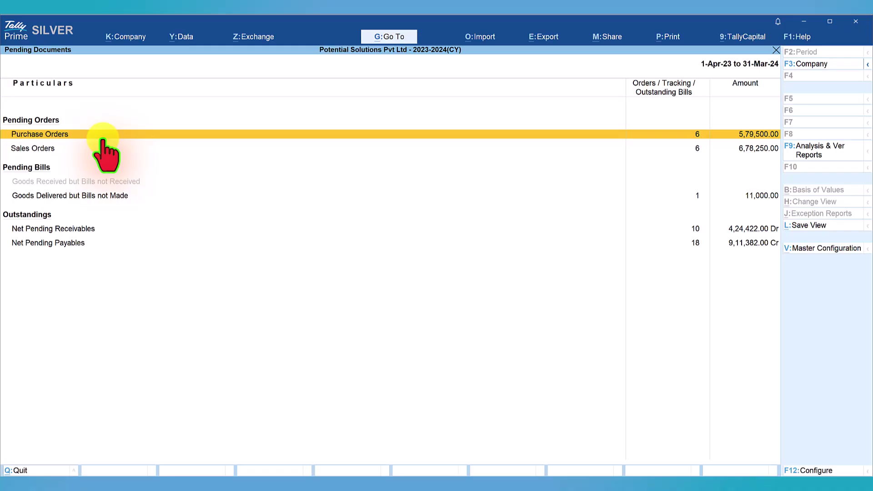
# Step: Show pending purchase orders by supplier and select the A.M Enterprises row
pyautogui.click(62, 134)
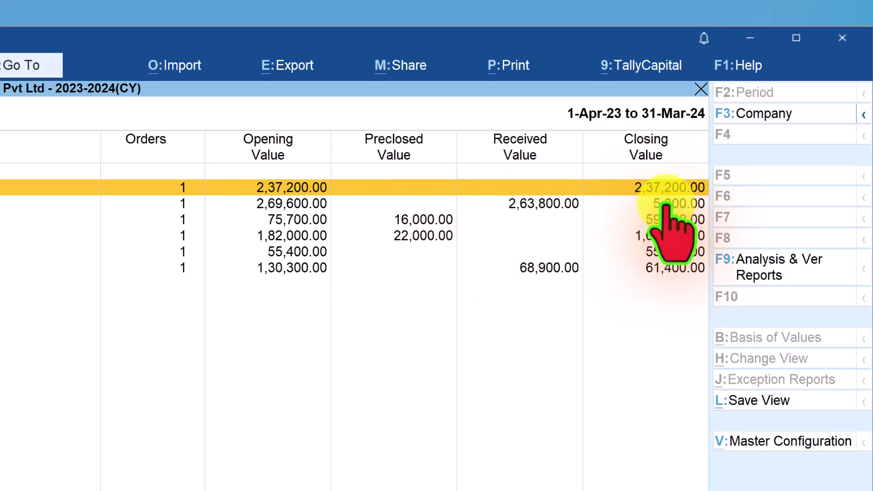
pyautogui.click(50, 115)
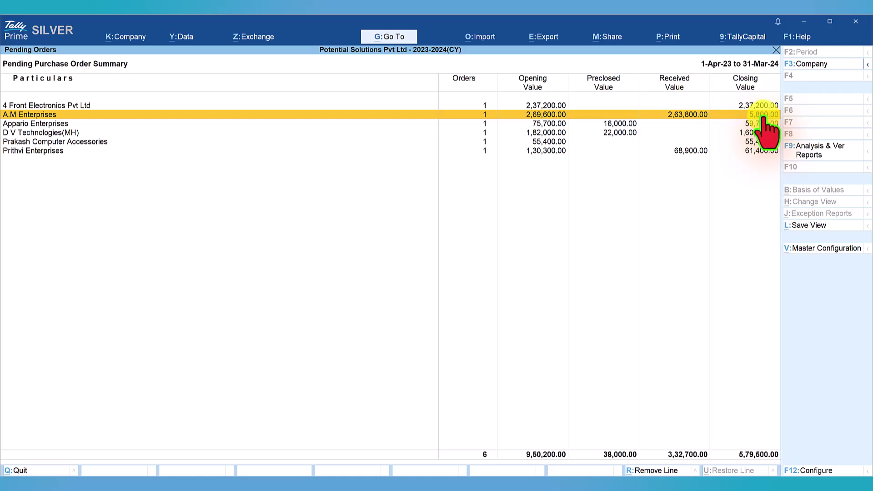
pyautogui.click(64, 124)
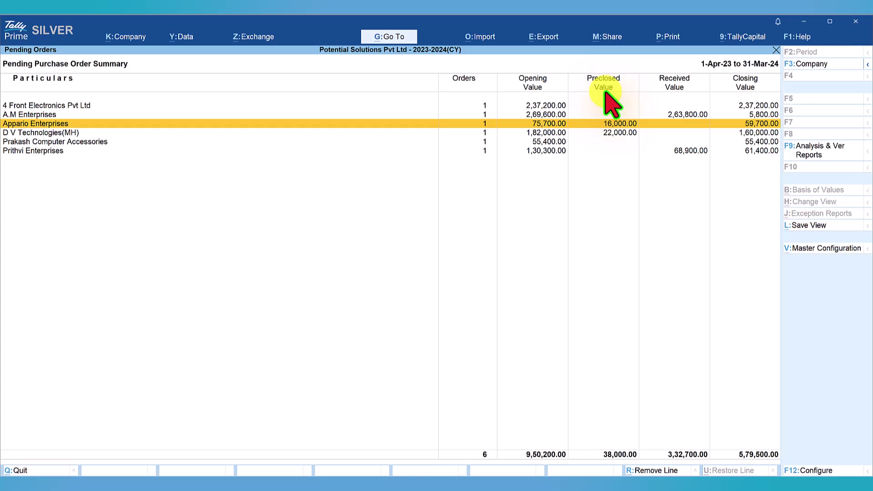
# Step: Drill into Appario Enterprises, expand order PO/010's items, and open its voucher for alteration
pyautogui.click(60, 127)
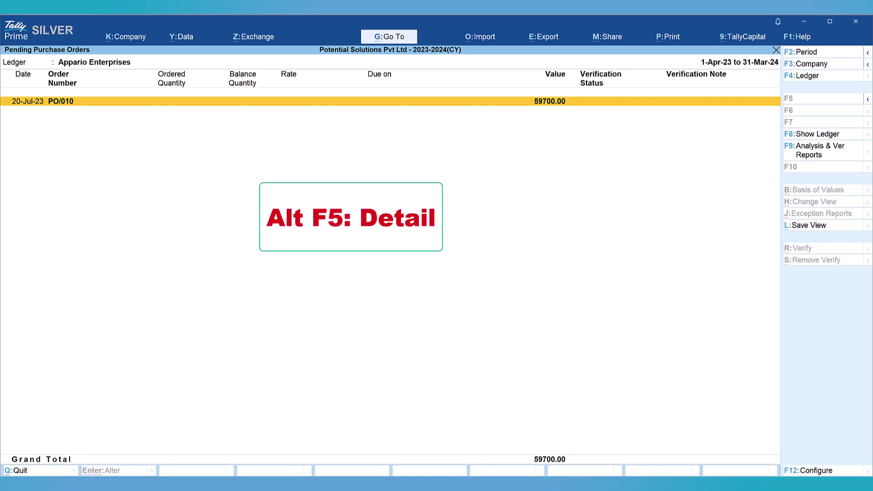
pyautogui.hotkey('alt', 'F5')
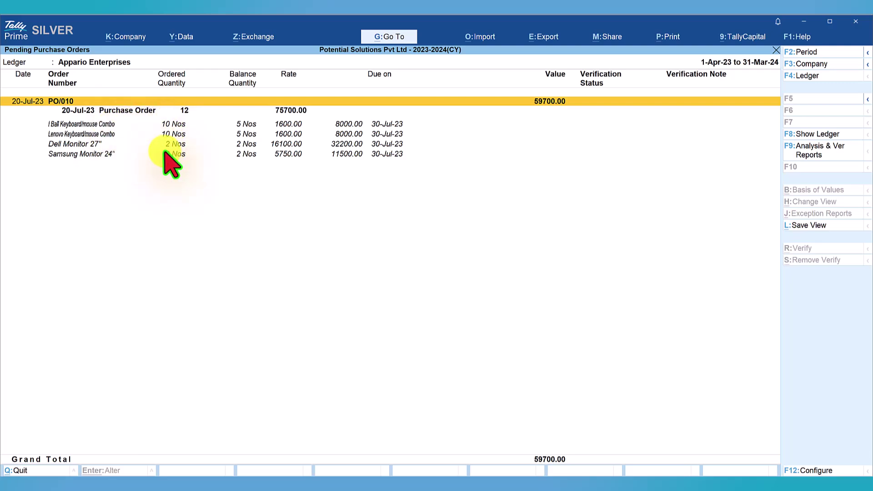
pyautogui.hotkey('alt', 'F1')
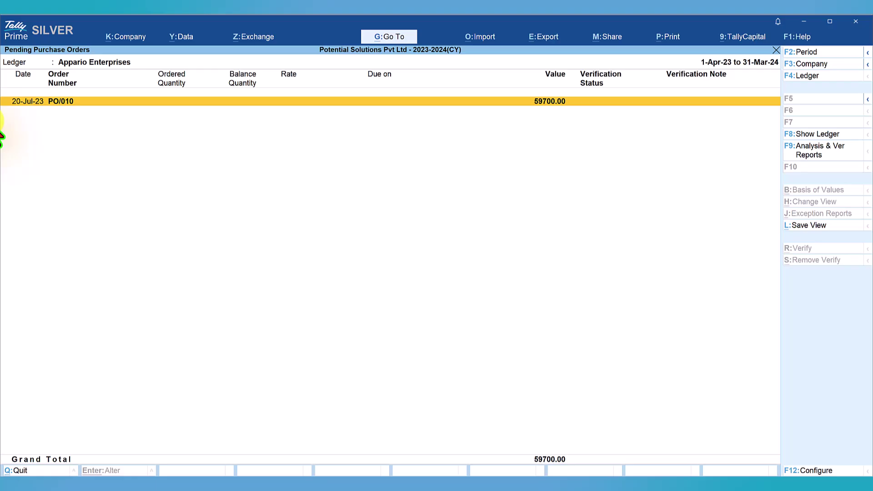
pyautogui.hotkey('shift', 'Return')
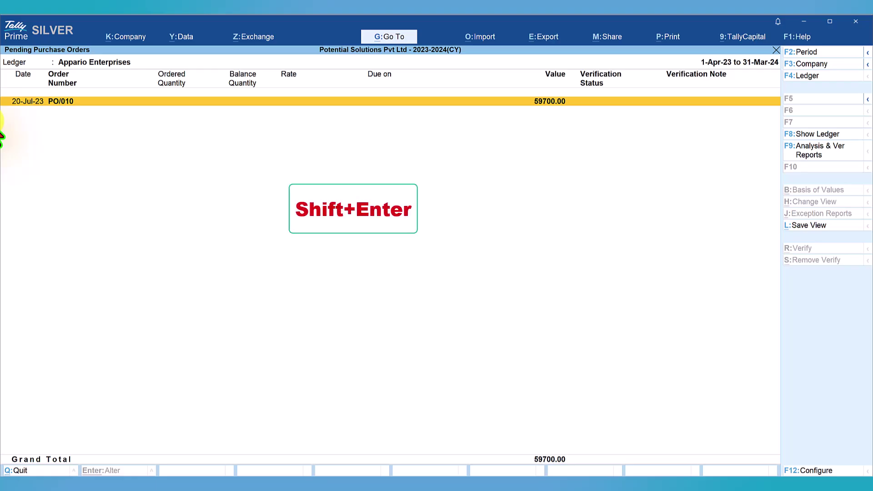
pyautogui.hotkey('shift', 'Return')
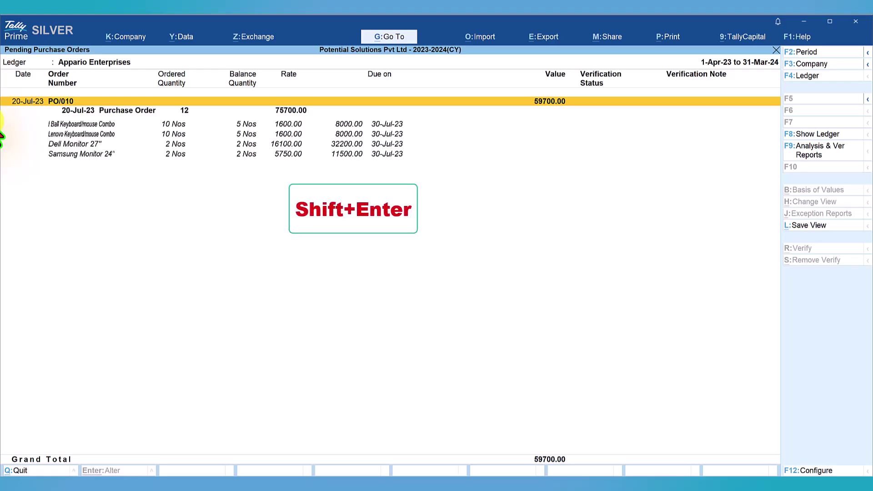
pyautogui.click(136, 111)
pyautogui.hotkey('ctrl', 'Return')
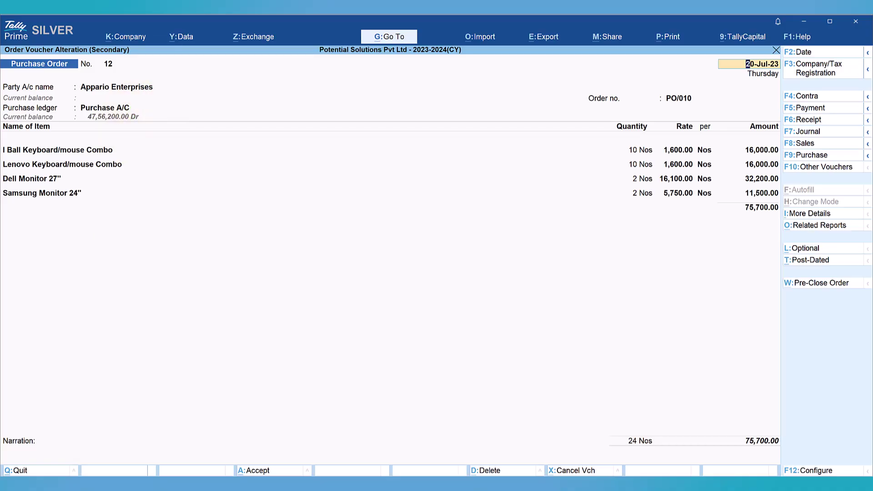
# Step: Set 'Provide details to preclose orders' to Yes in the F12 configuration
pyautogui.press('F12')
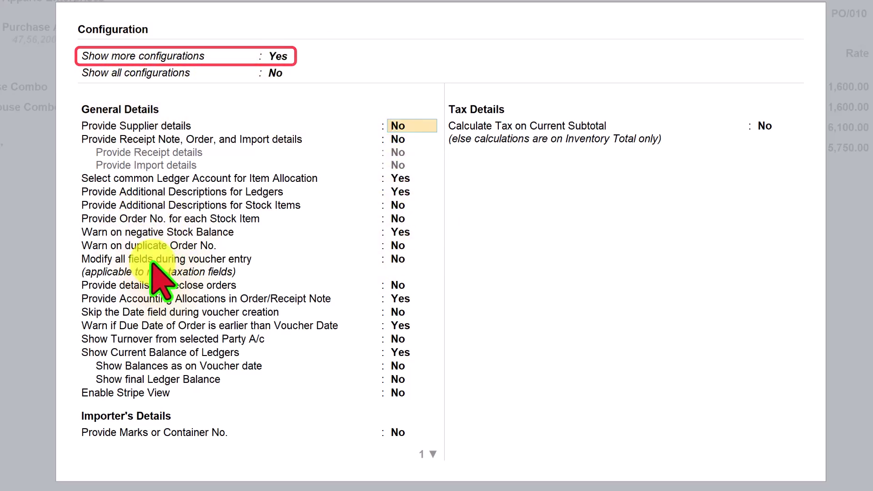
pyautogui.click(97, 286)
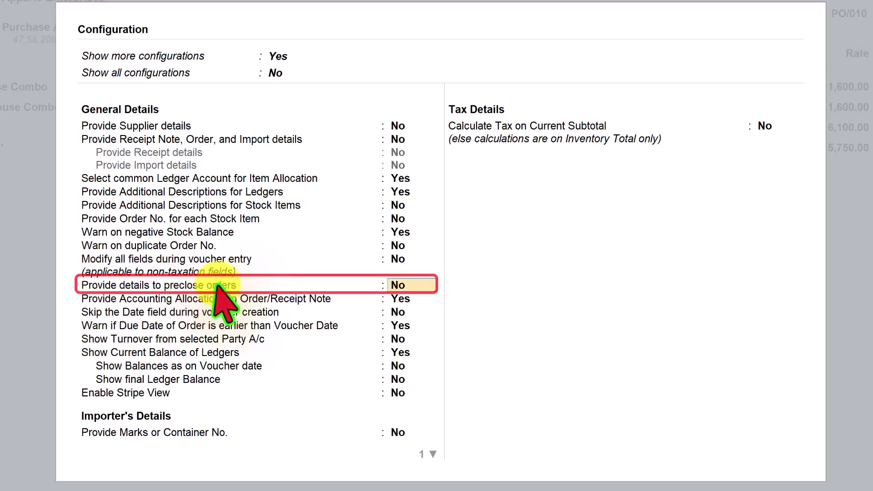
pyautogui.click(400, 287)
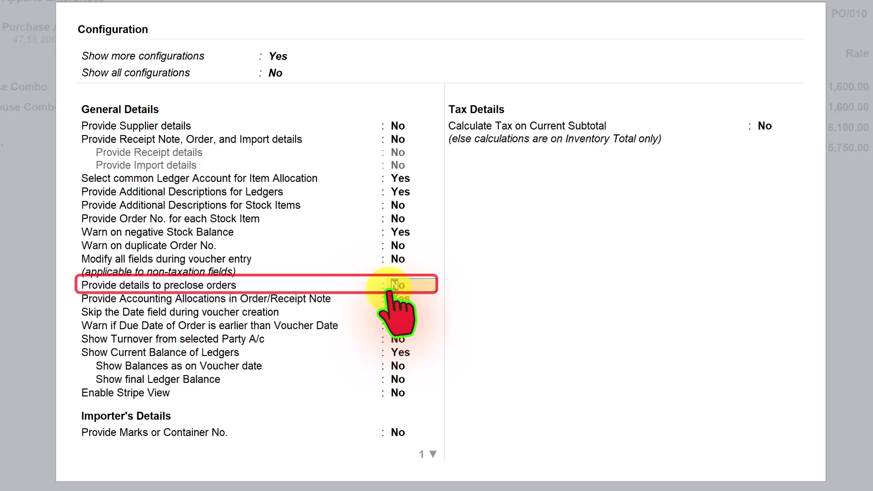
pyautogui.write('y')
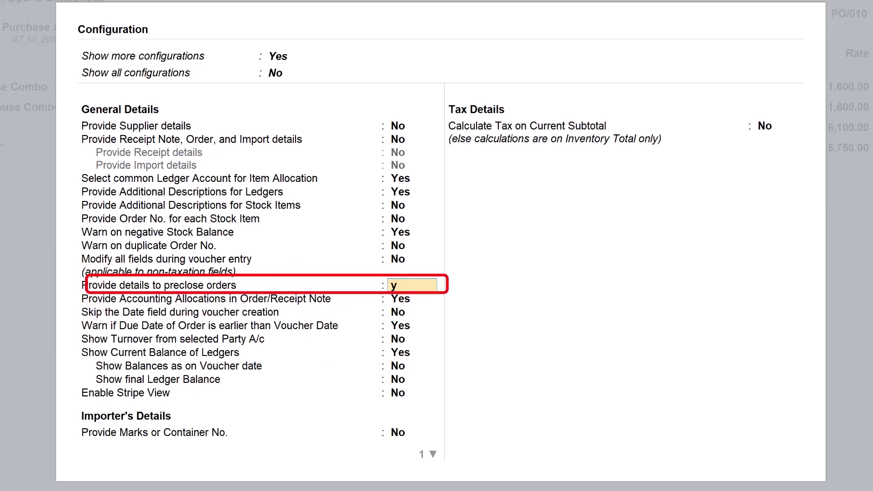
pyautogui.press('Return')
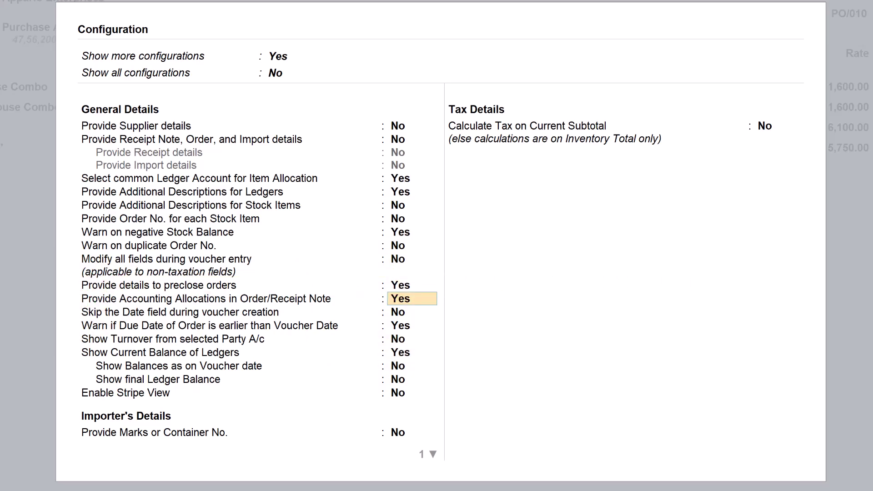
pyautogui.hotkey('ctrl', 'a')
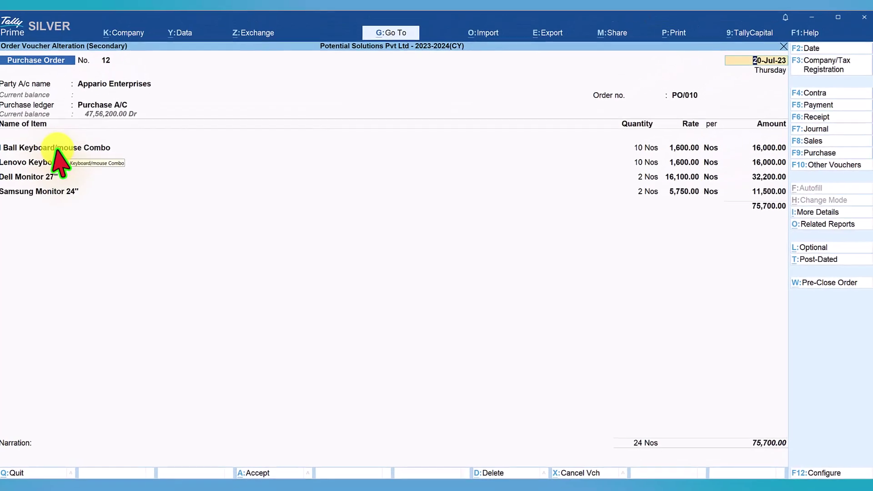
pyautogui.click(61, 150)
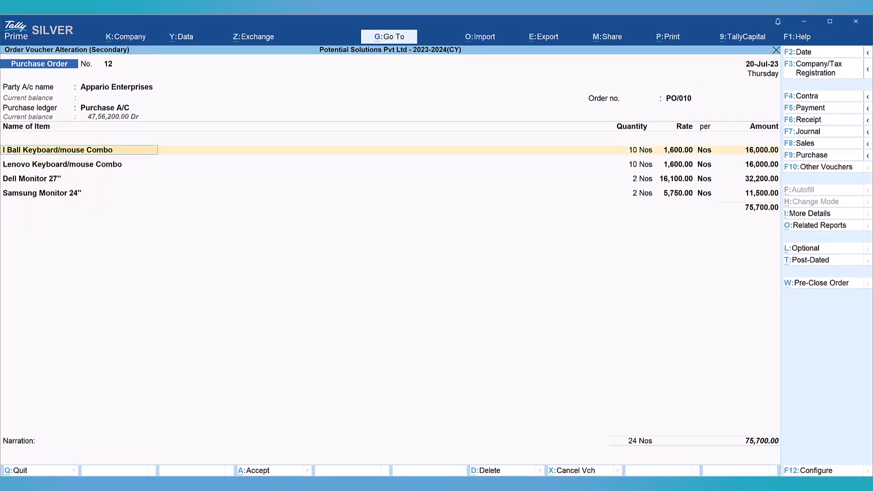
pyautogui.press('Return')
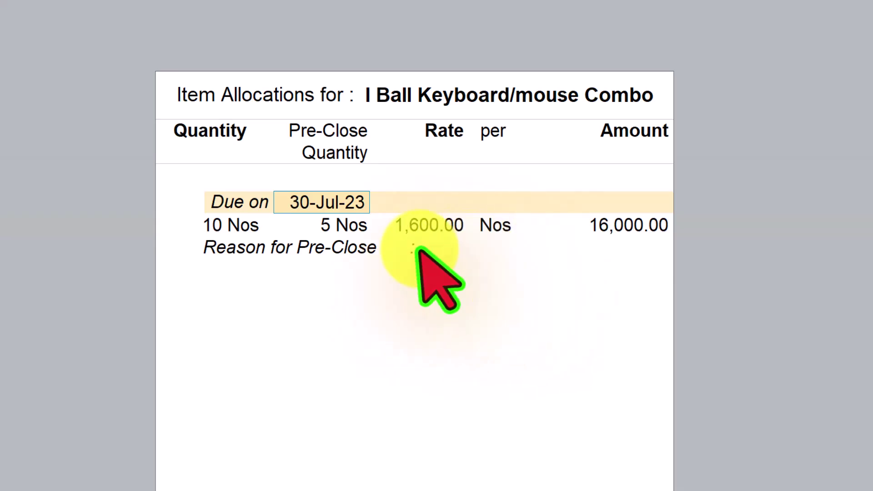
pyautogui.hotkey('ctrl', 'a')
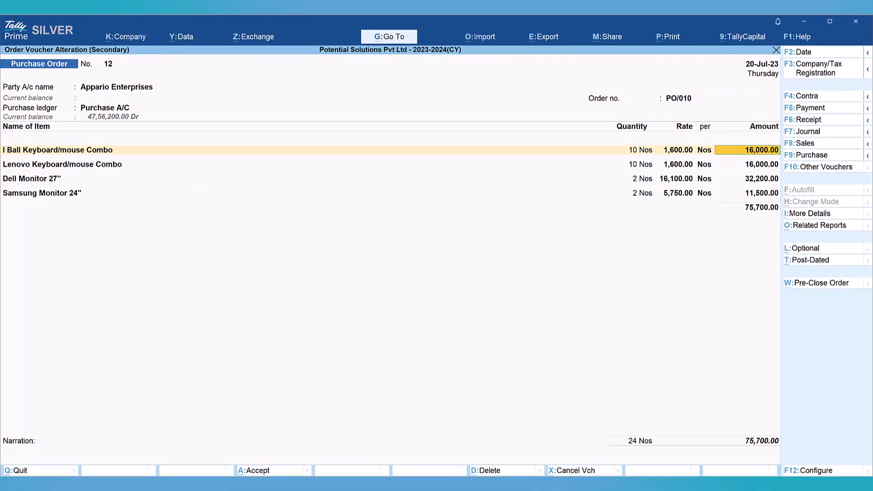
pyautogui.press('Return')
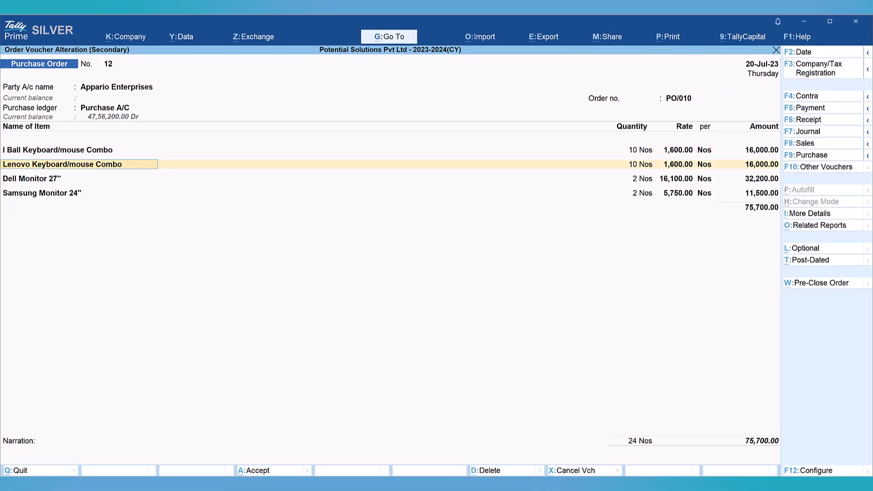
pyautogui.press('Return')
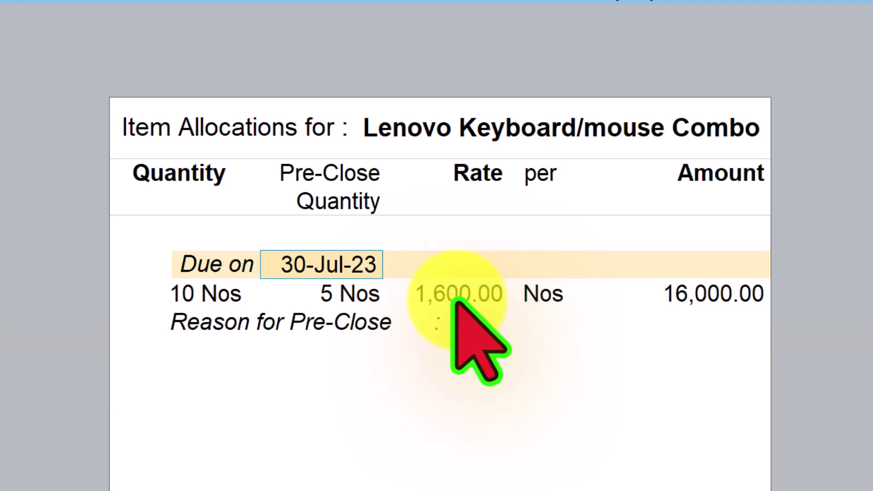
pyautogui.hotkey('ctrl', 'a')
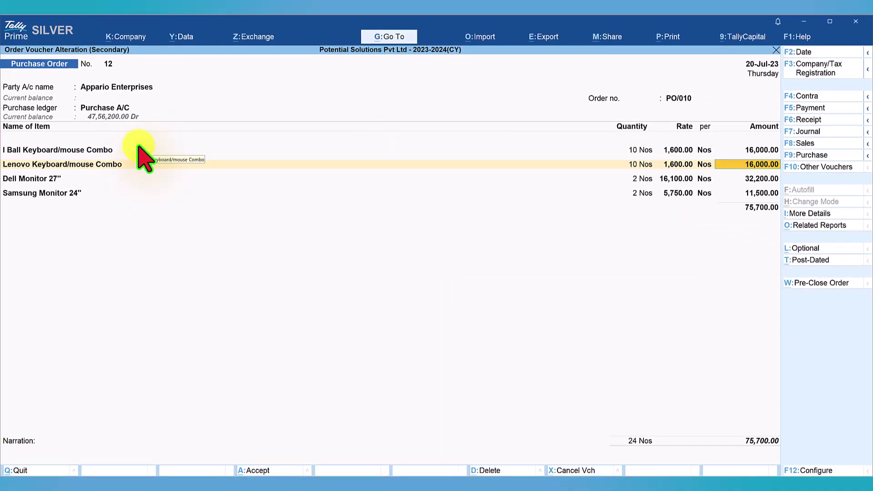
# Step: Quit voucher PO/010, back out to Pending Documents, and select the Sales Orders line
pyautogui.hotkey('ctrl', 'q')
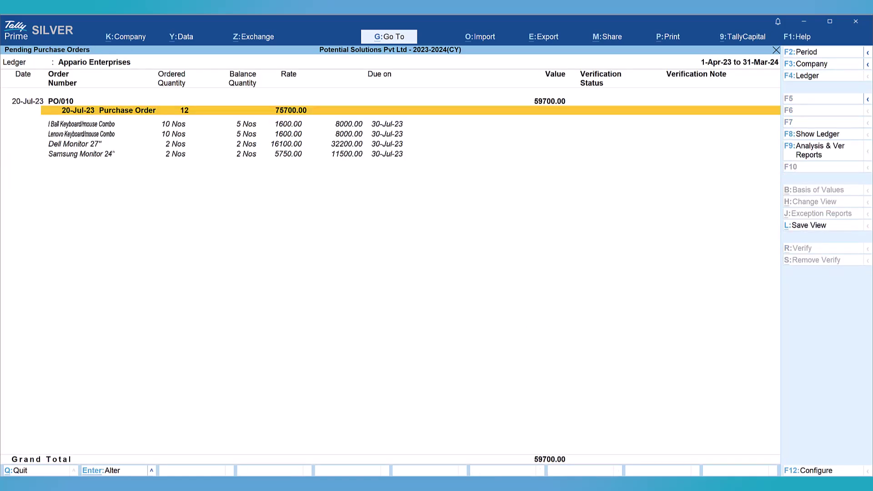
pyautogui.press('Escape')
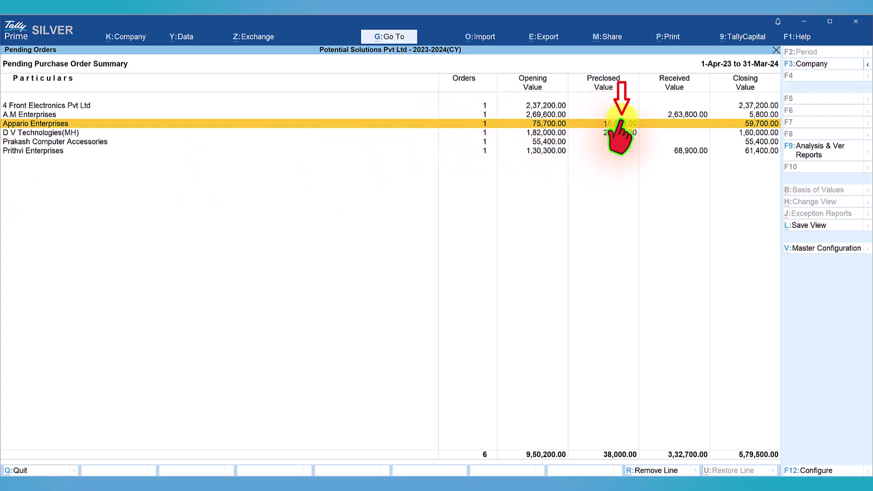
pyautogui.press('Escape')
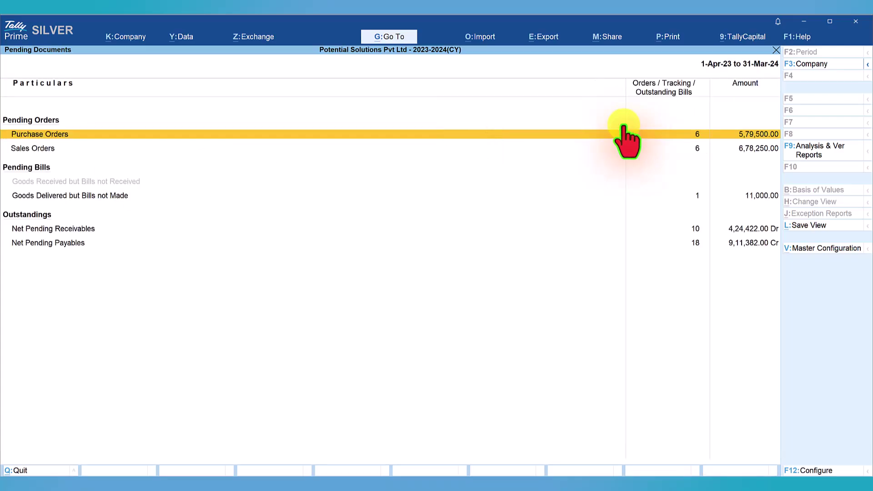
pyautogui.click(51, 149)
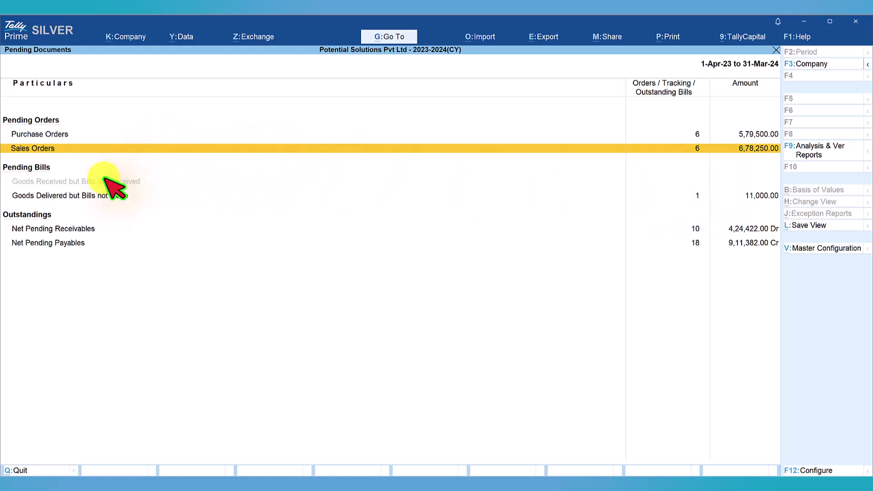
pyautogui.click(39, 197)
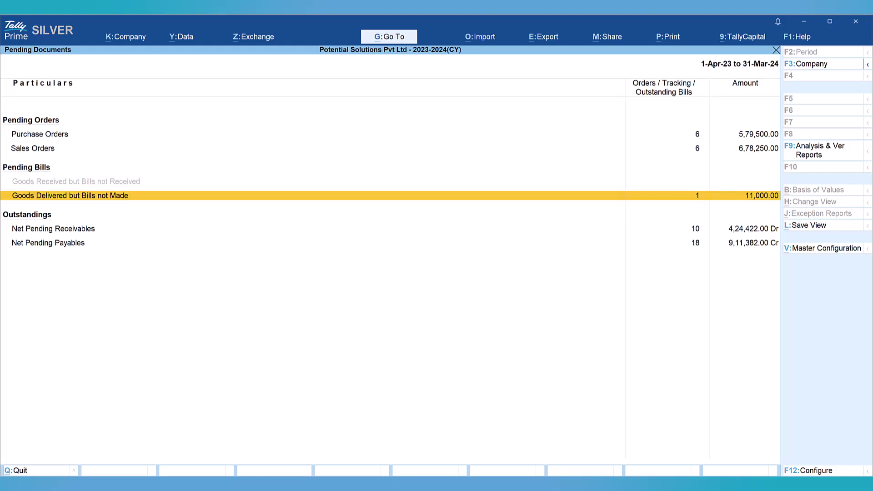
pyautogui.press('Return')
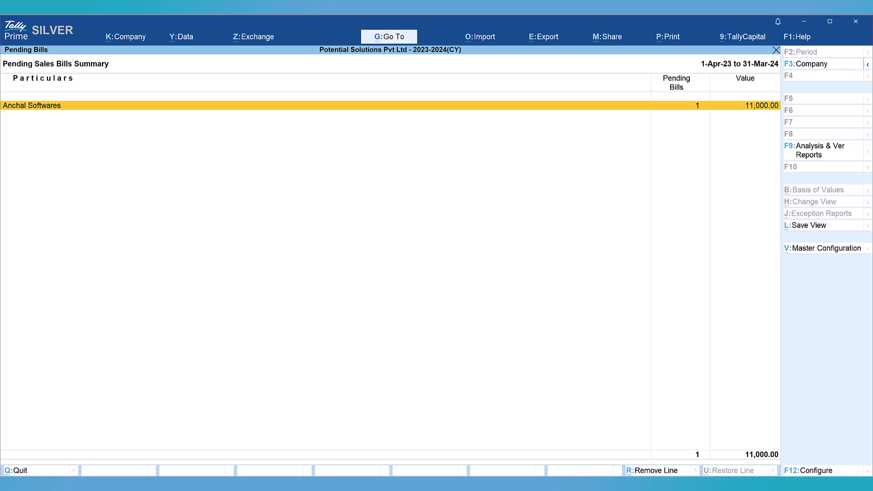
pyautogui.press('Return')
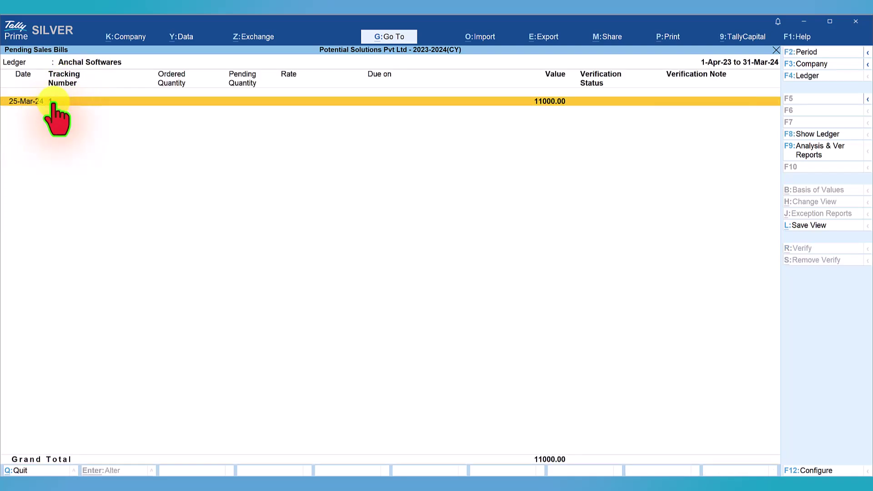
pyautogui.hotkey('shift', 'Return')
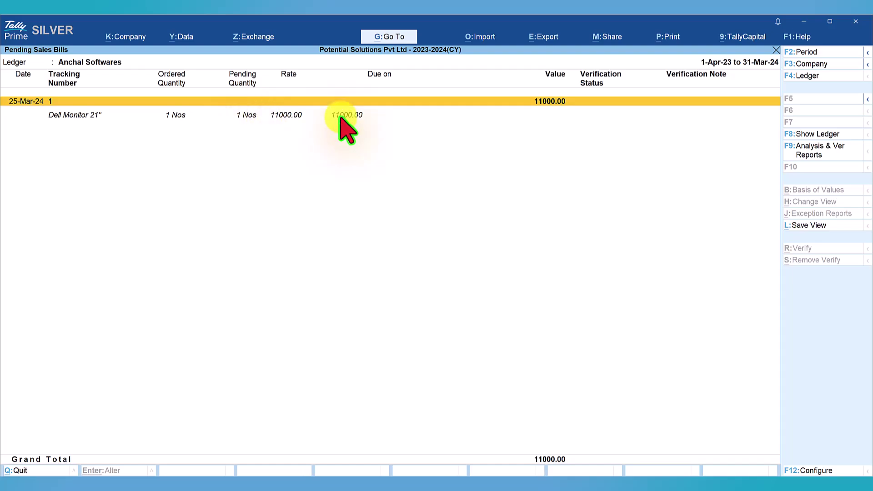
pyautogui.press('Escape')
pyautogui.press('Escape')
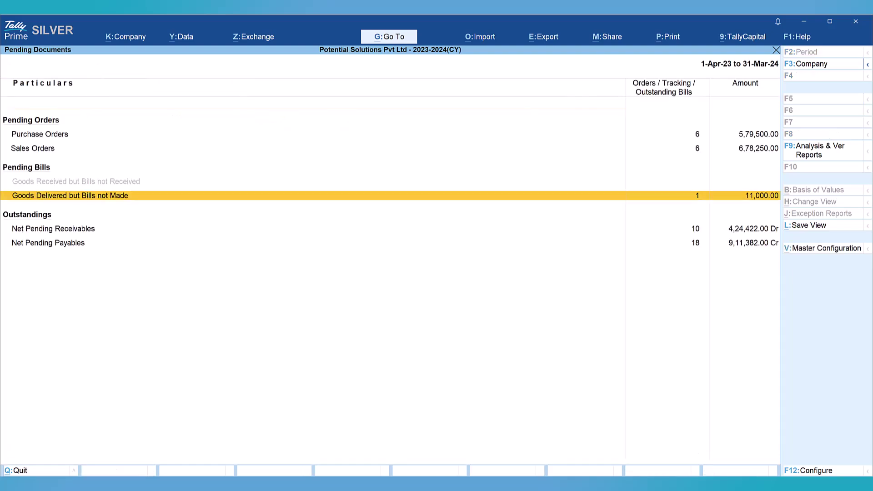